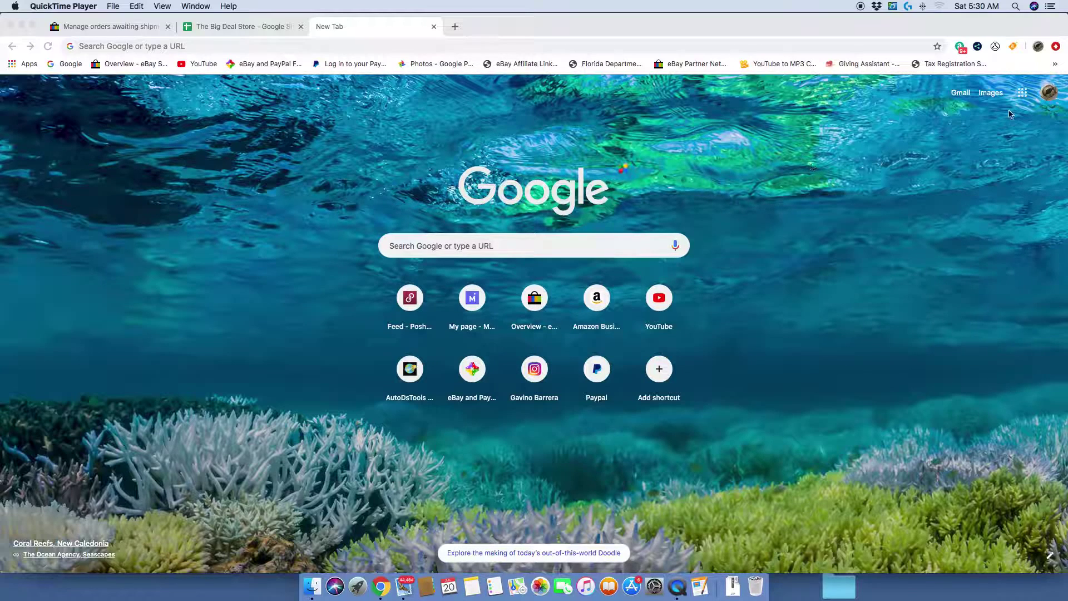
- Open OfferUp from the bookmarks overflow menu and log in to the account
click(1055, 64)
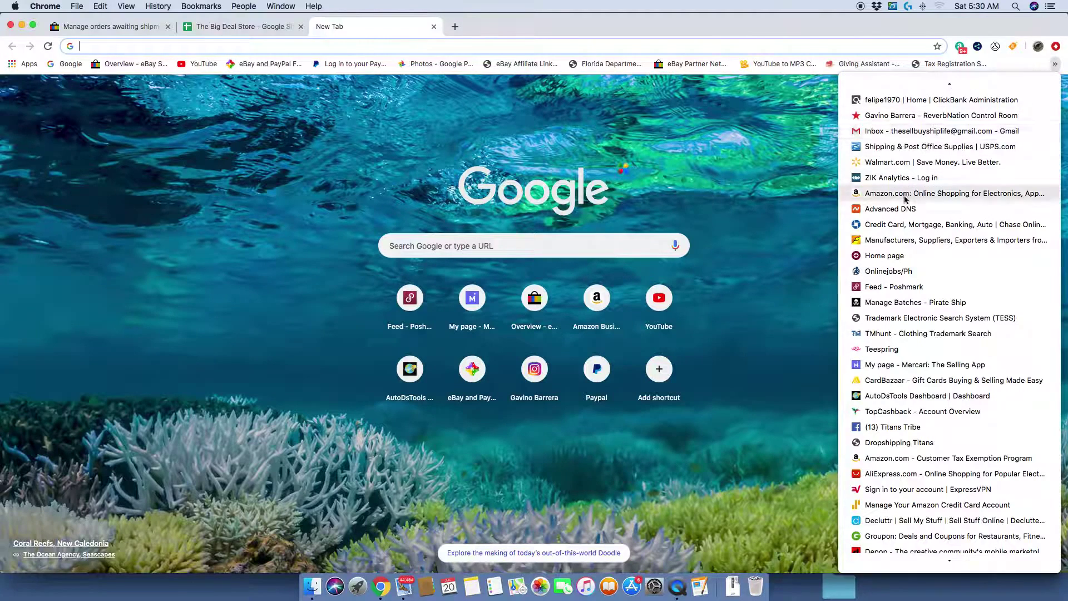
scroll(904, 204, down, 5)
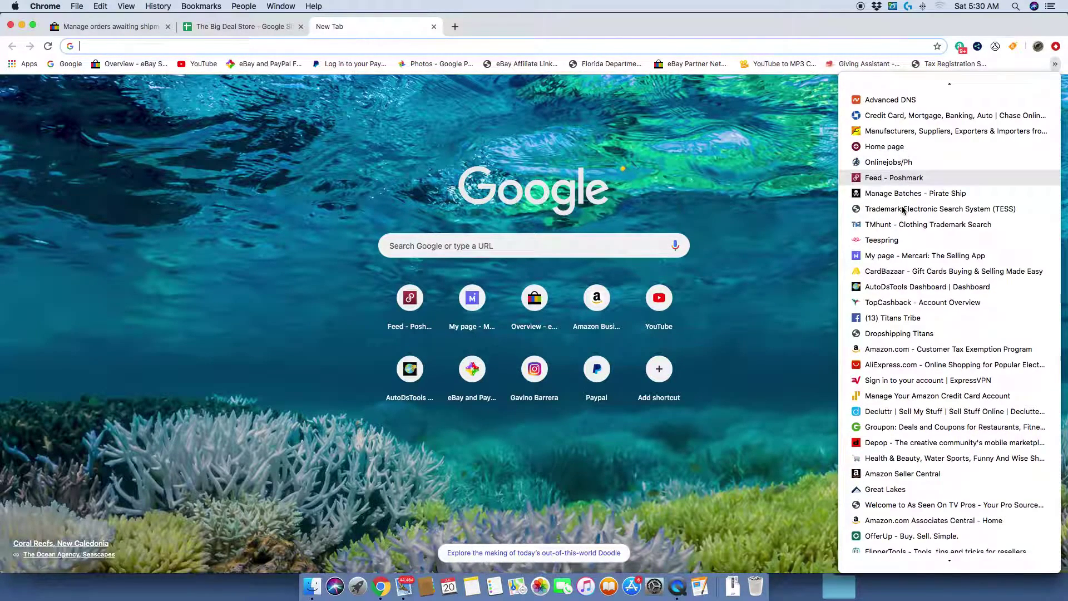
scroll(904, 210, down, 4)
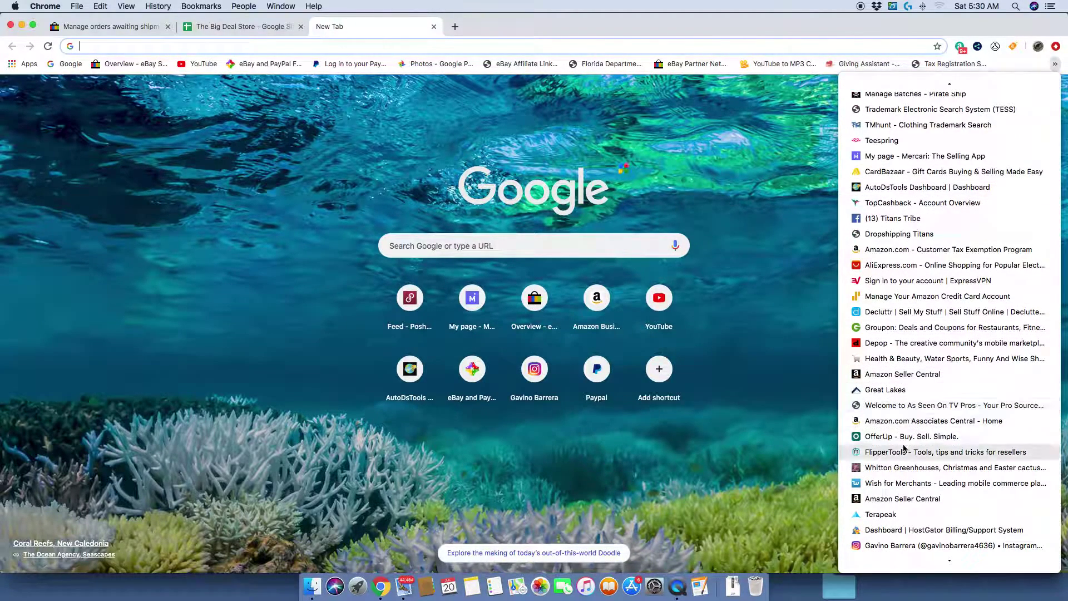
click(898, 438)
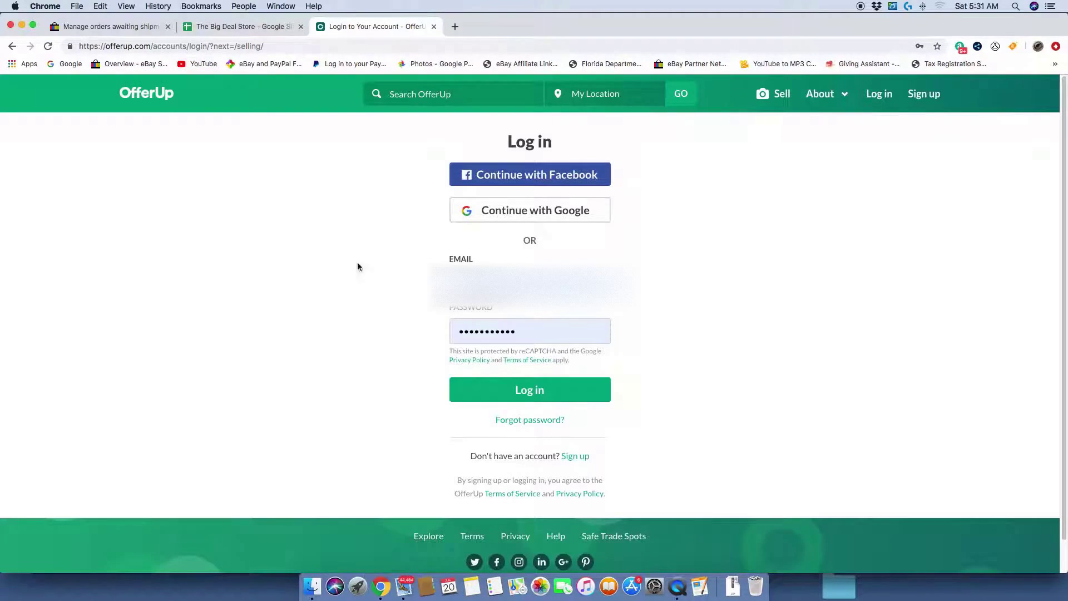
click(529, 391)
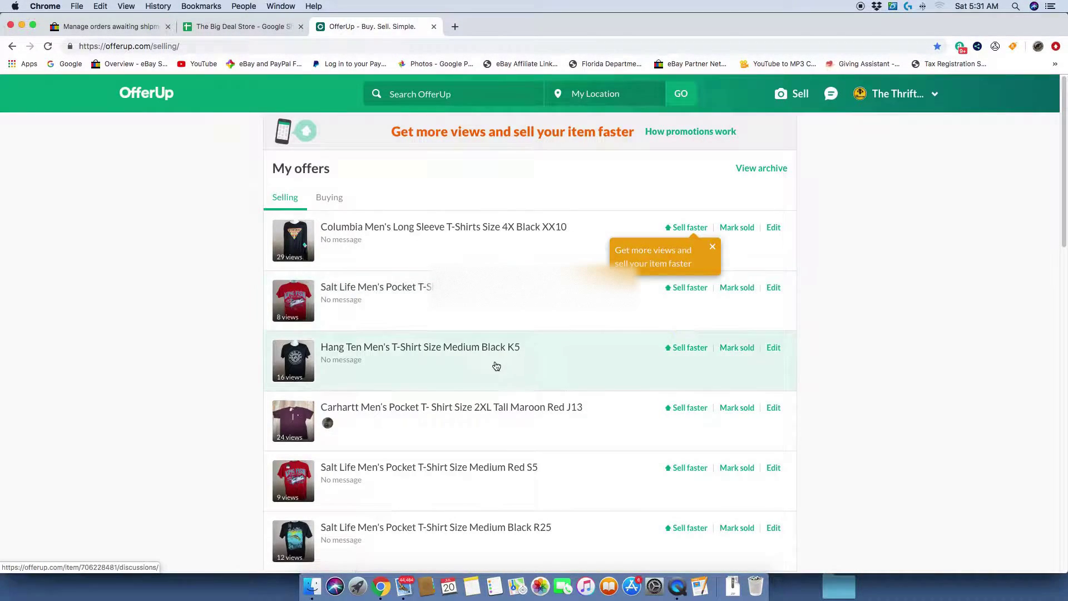
- Scroll through the My offers selling list of T-shirts, golf tops, shorts and jeans and back up
scroll(496, 365, down, 2)
scroll(496, 365, down, 5)
scroll(496, 365, down, 10)
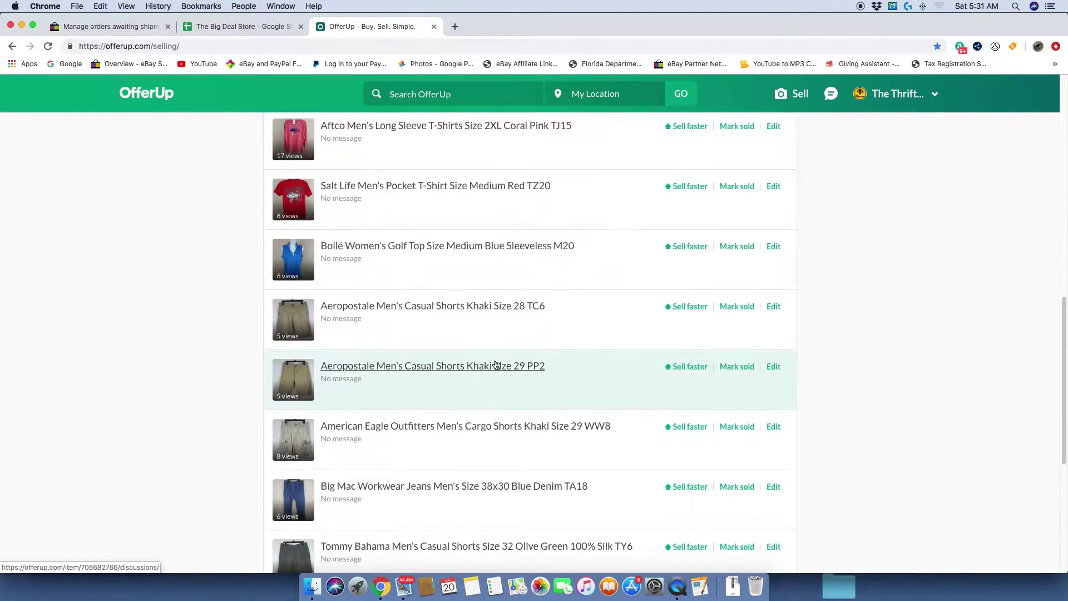
scroll(497, 365, up, 15)
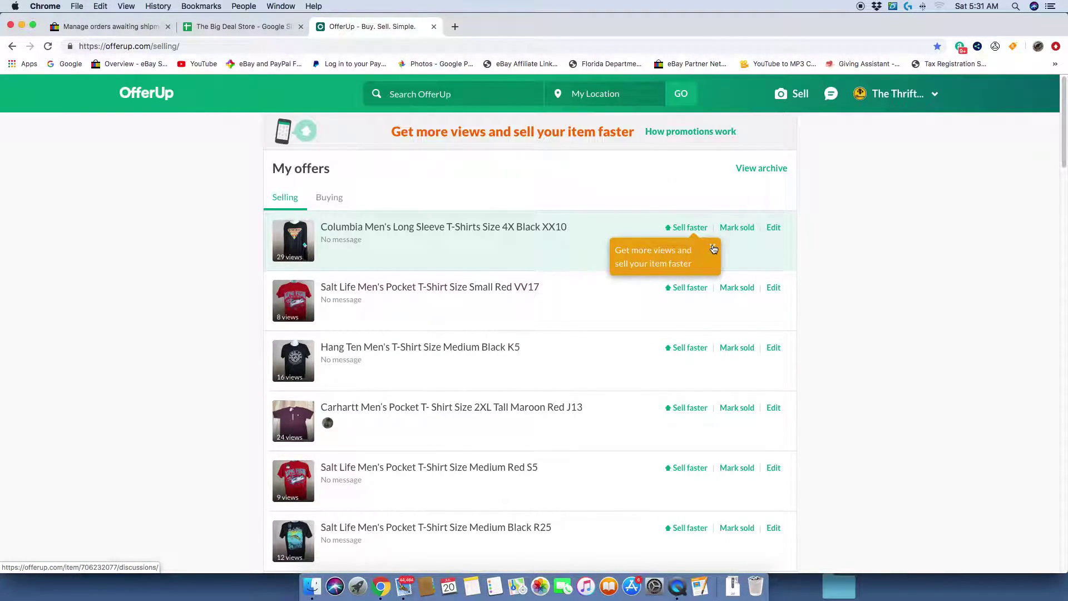
- Start a new Sell listing and upload three necklace photos from Camera Uploads
click(780, 105)
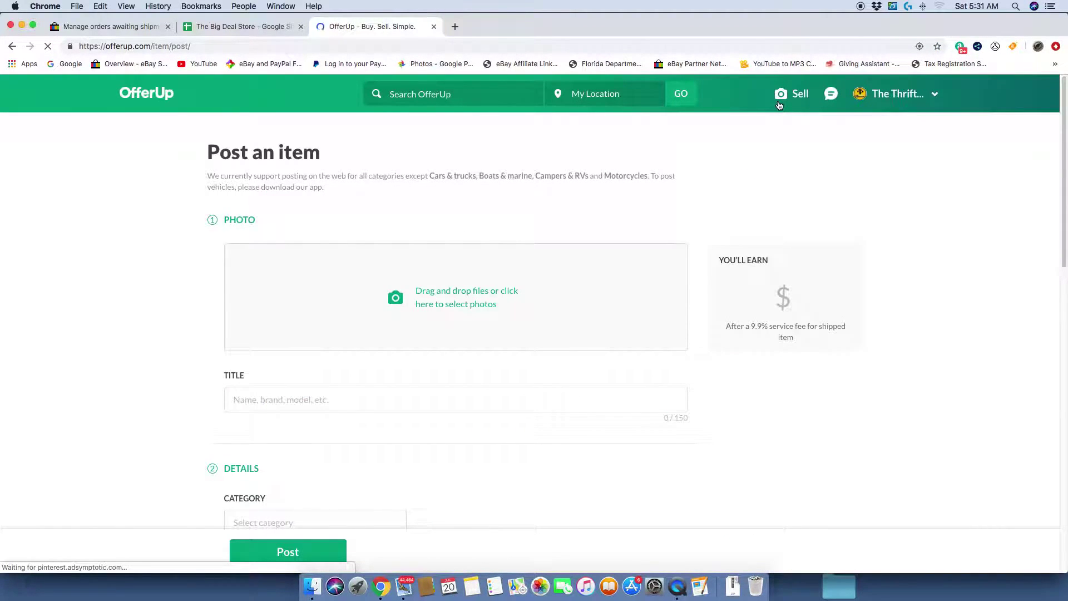
click(419, 300)
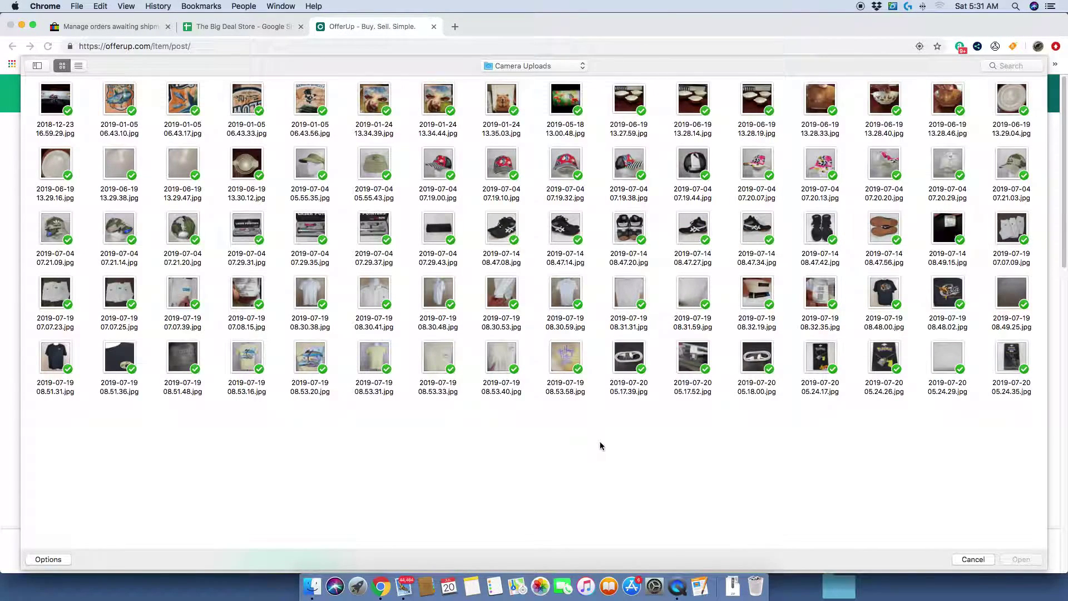
drag(790, 360, 896, 353)
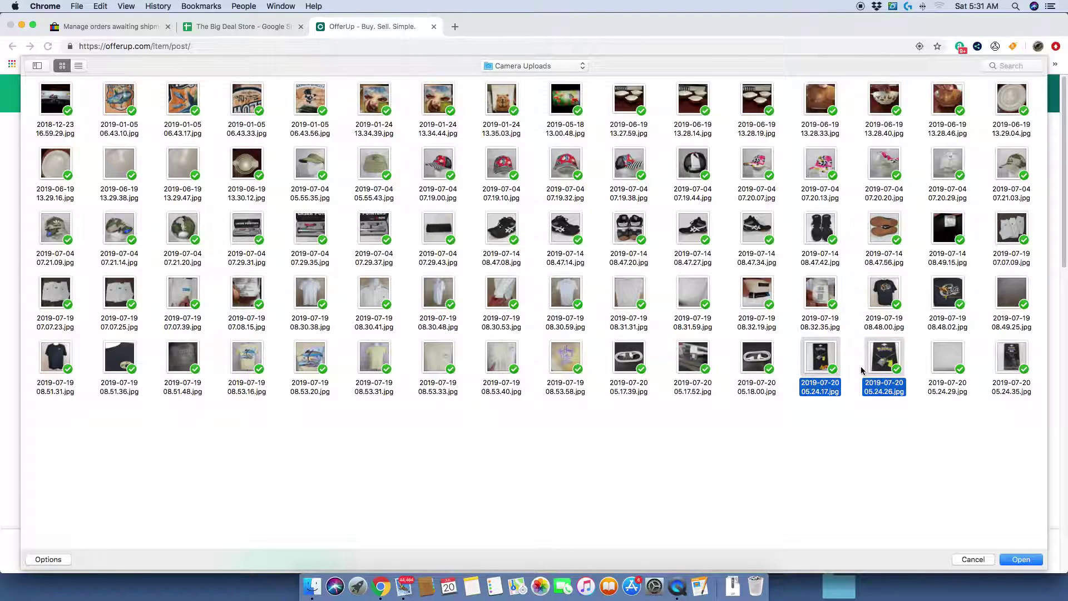
super+click(1004, 354)
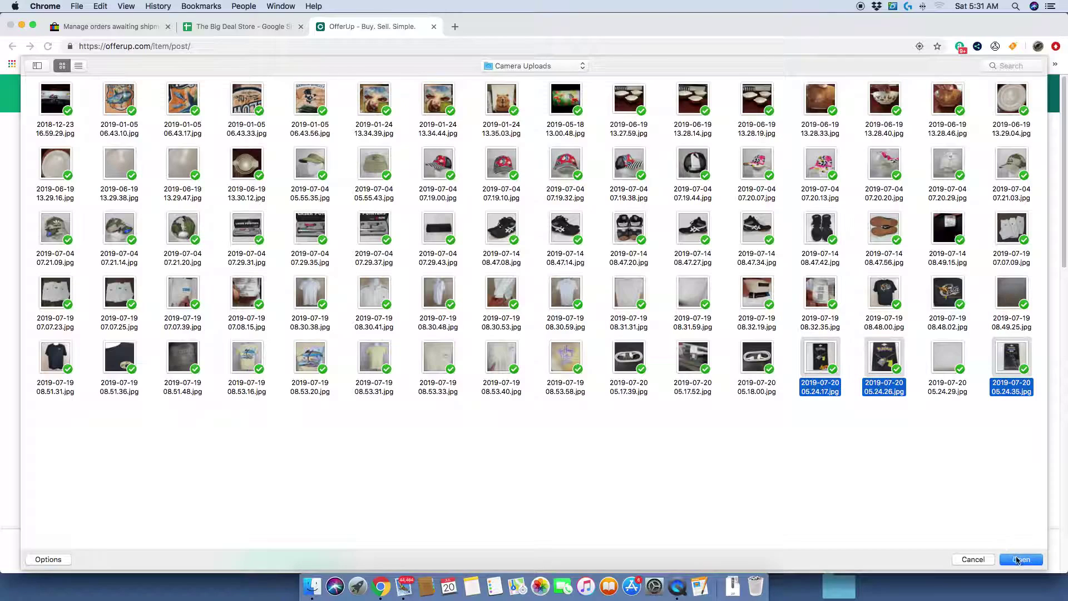
click(1019, 560)
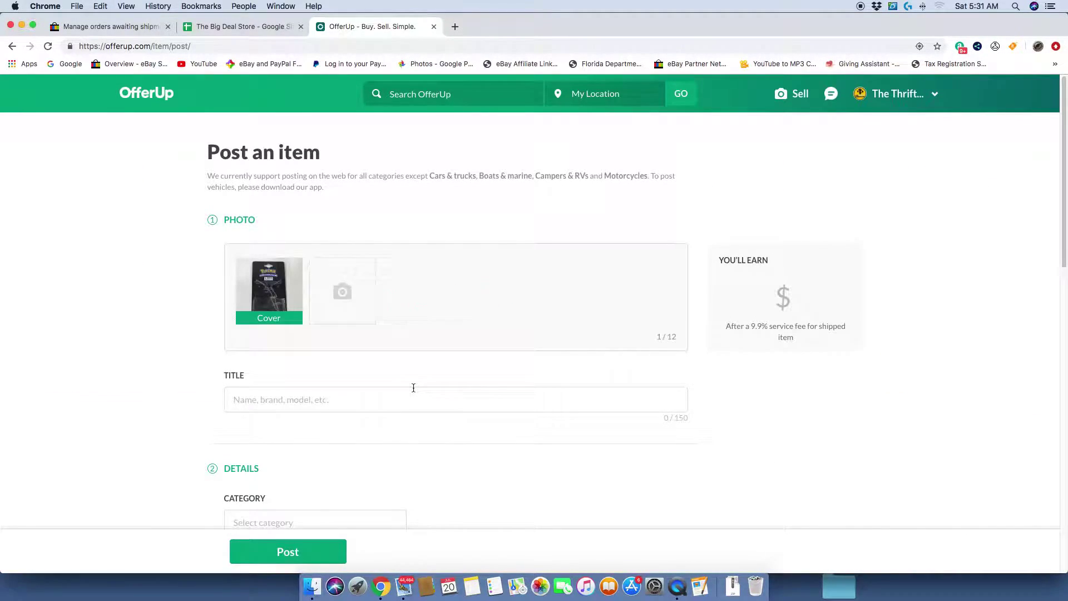
- Title the listing 'Pokemon Necklace'
click(274, 395)
text(P)
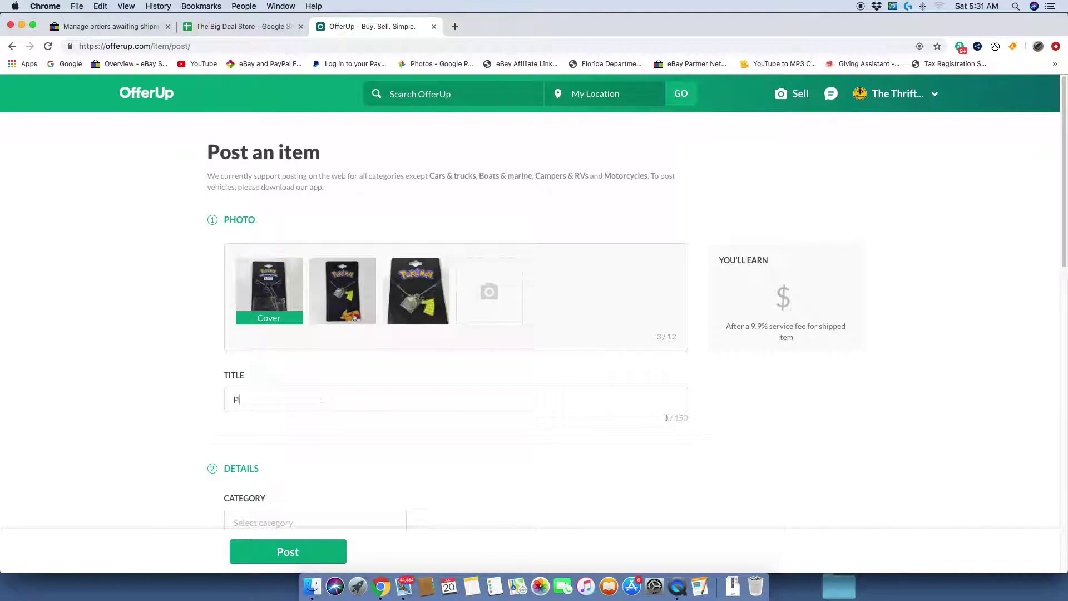
text(okemon Necklace)
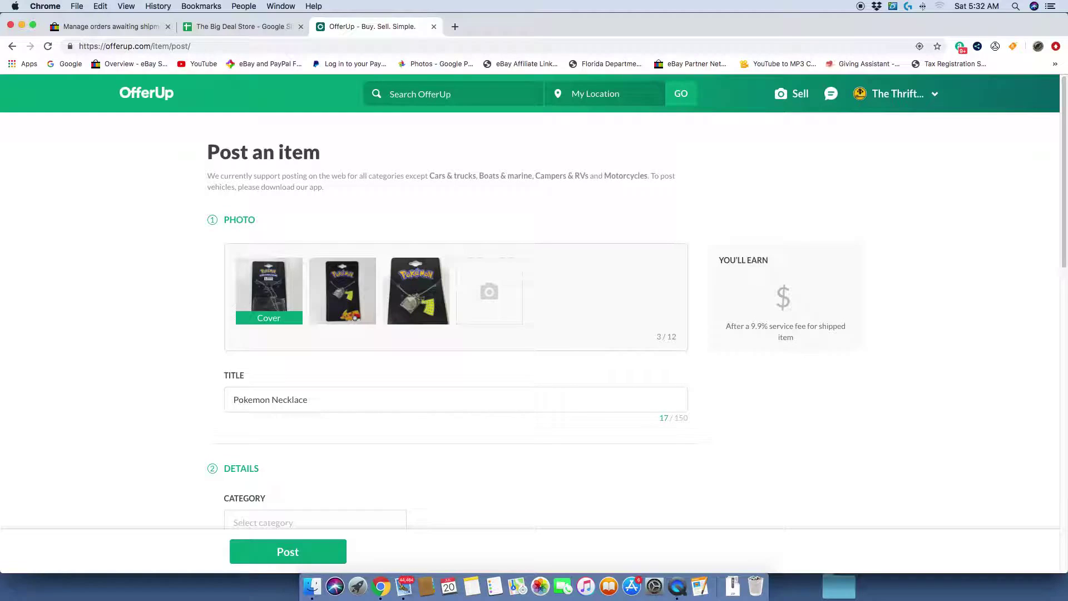
scroll(274, 395, down, 4)
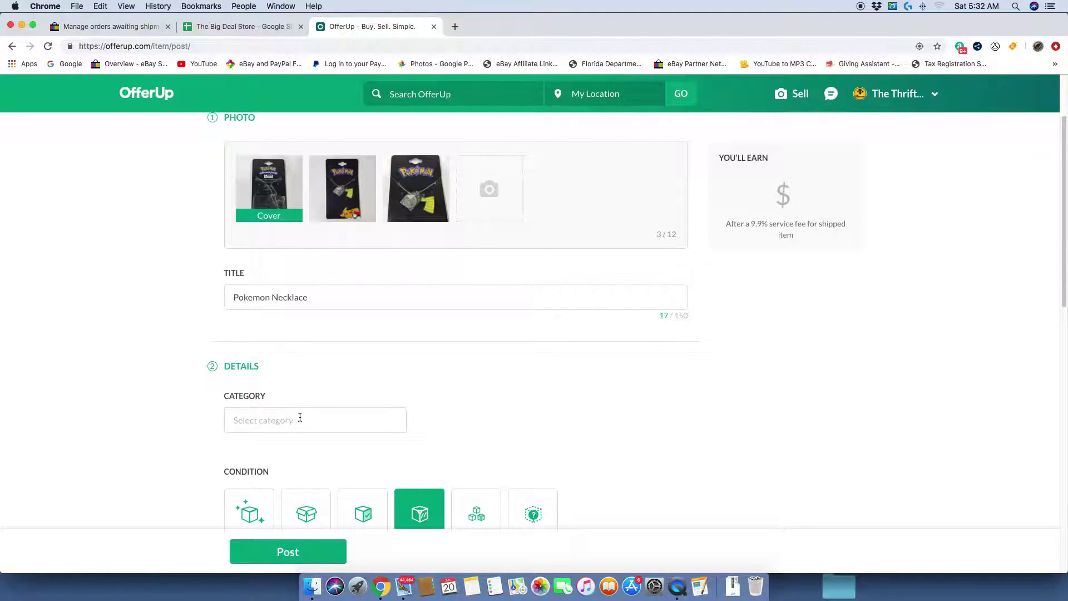
- Set the category to Jewelry & Accessories and the condition to New
click(300, 417)
click(508, 422)
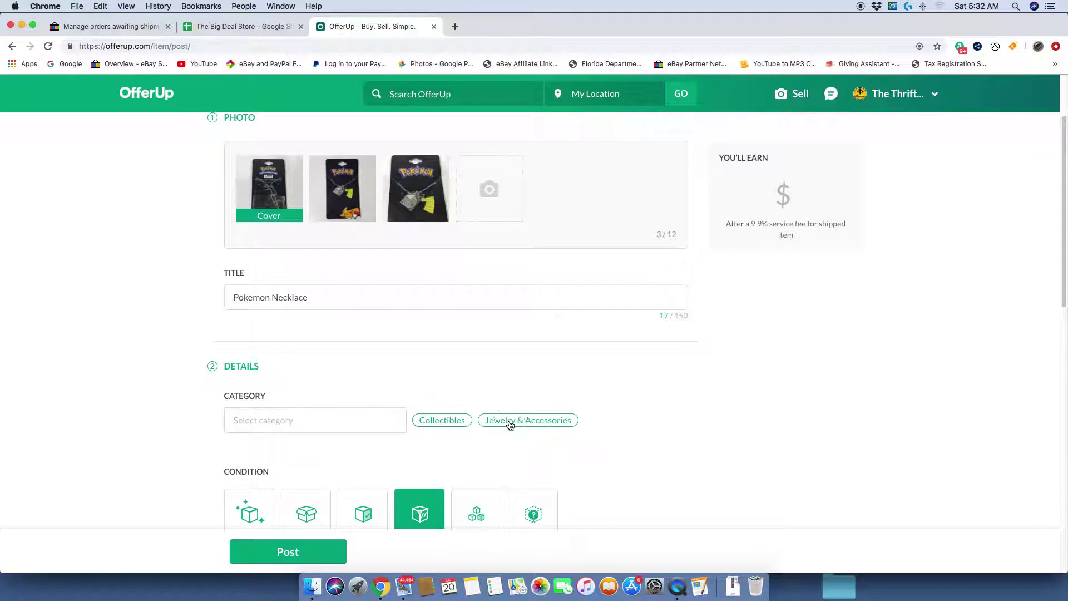
scroll(391, 426, down, 5)
click(248, 344)
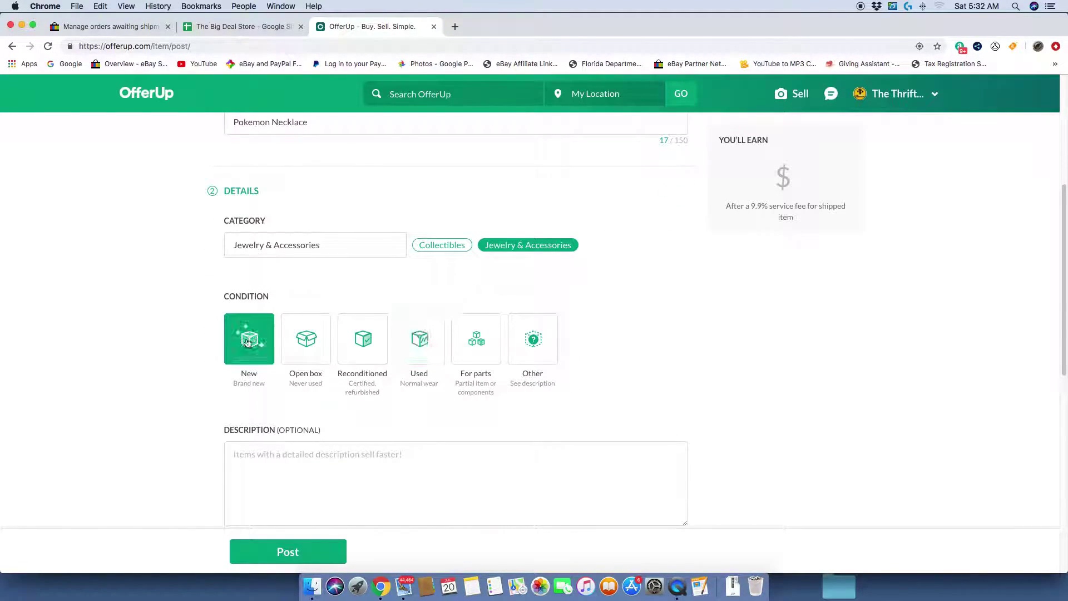
- Enter the description 'This item is new.'
scroll(266, 394, down, 4)
click(281, 357)
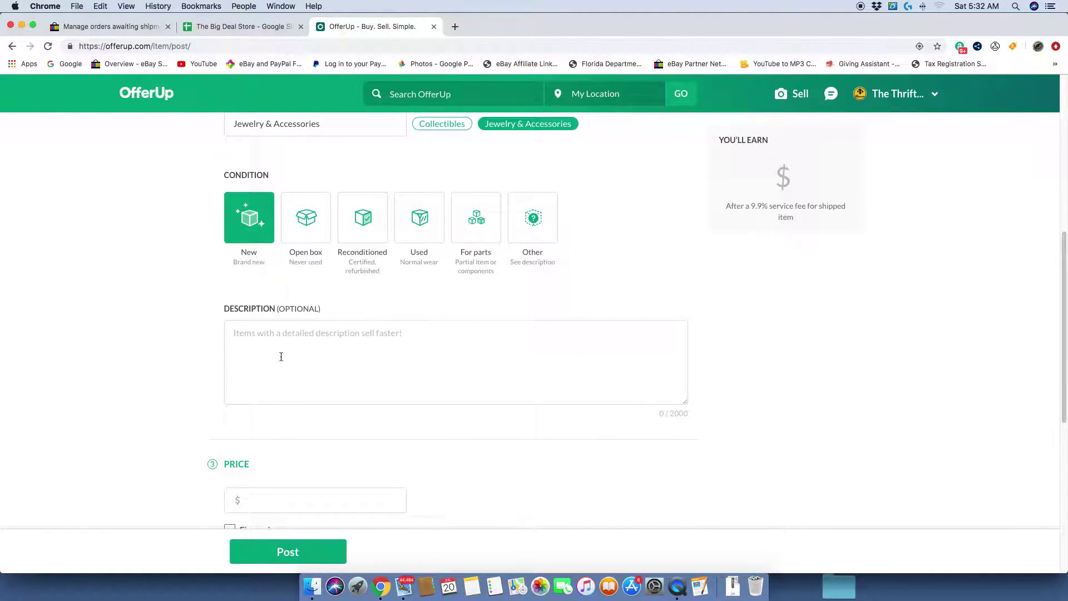
text(This)
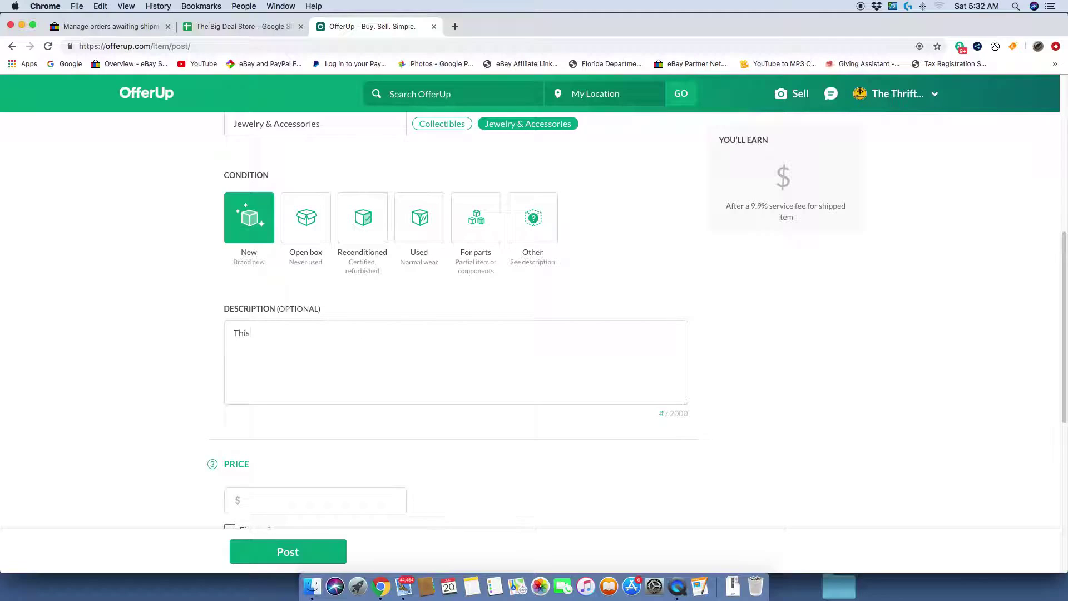
text( item is new.)
scroll(284, 417, down, 3)
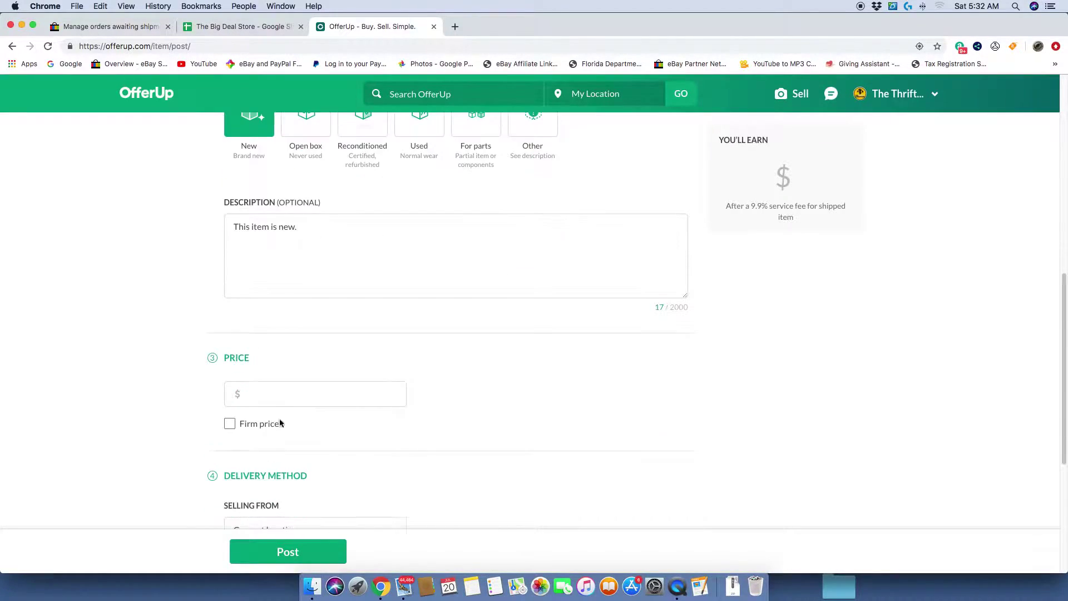
- Price the listing at $5.00 with an estimated weight of 0 - .5 lbs
click(259, 391)
text(5)
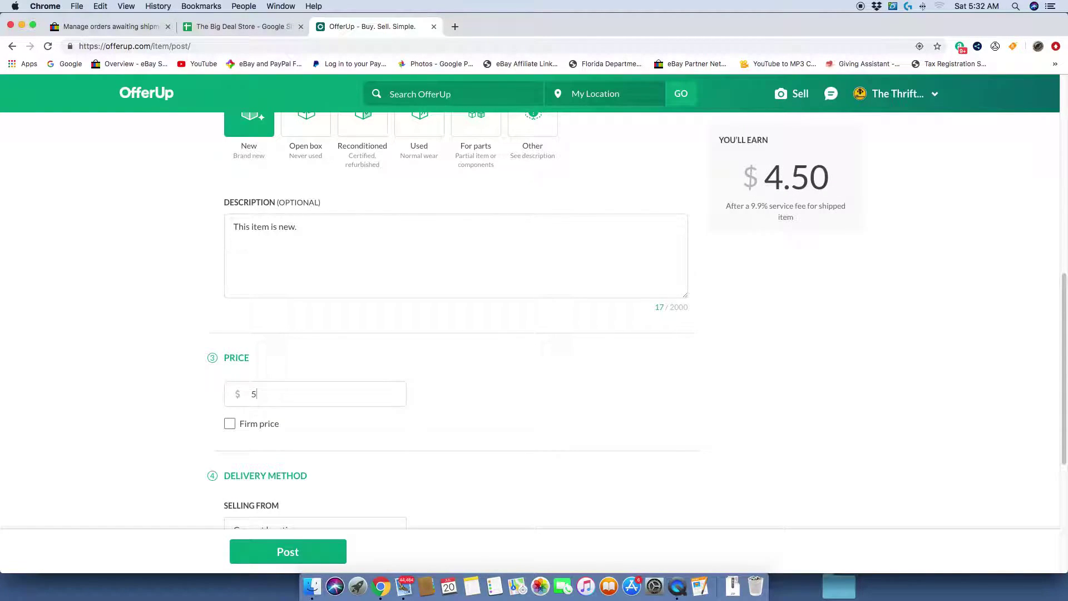
text(.00)
scroll(260, 392, down, 3)
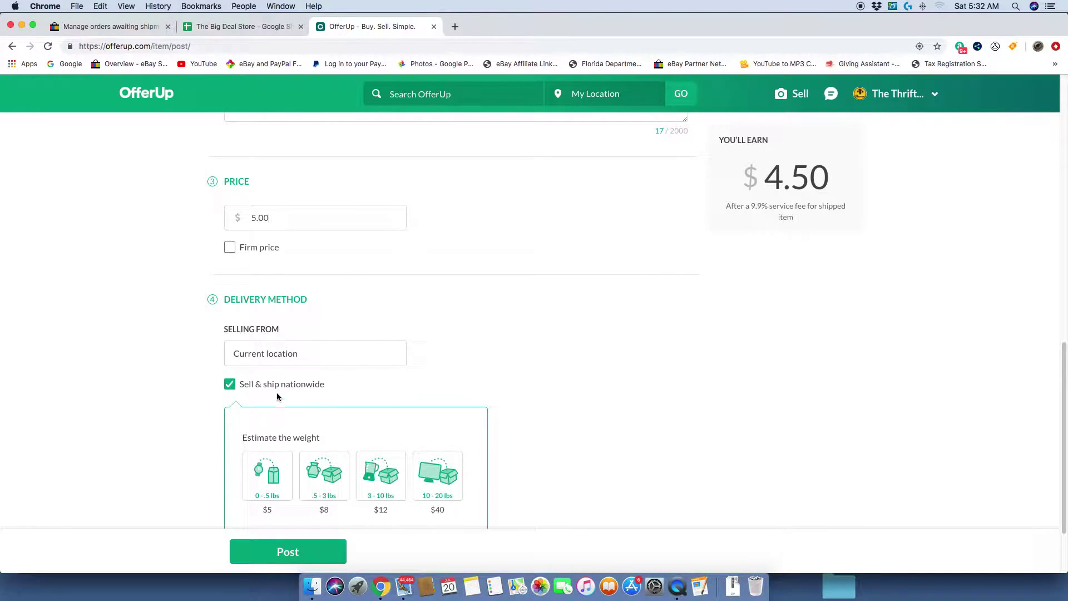
scroll(262, 390, down, 2)
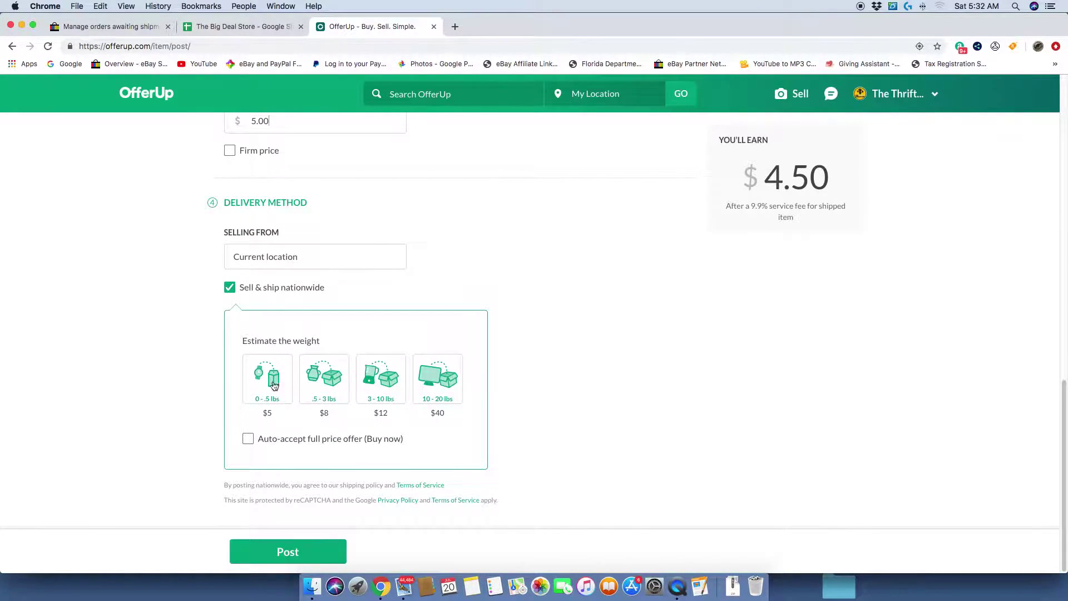
click(271, 380)
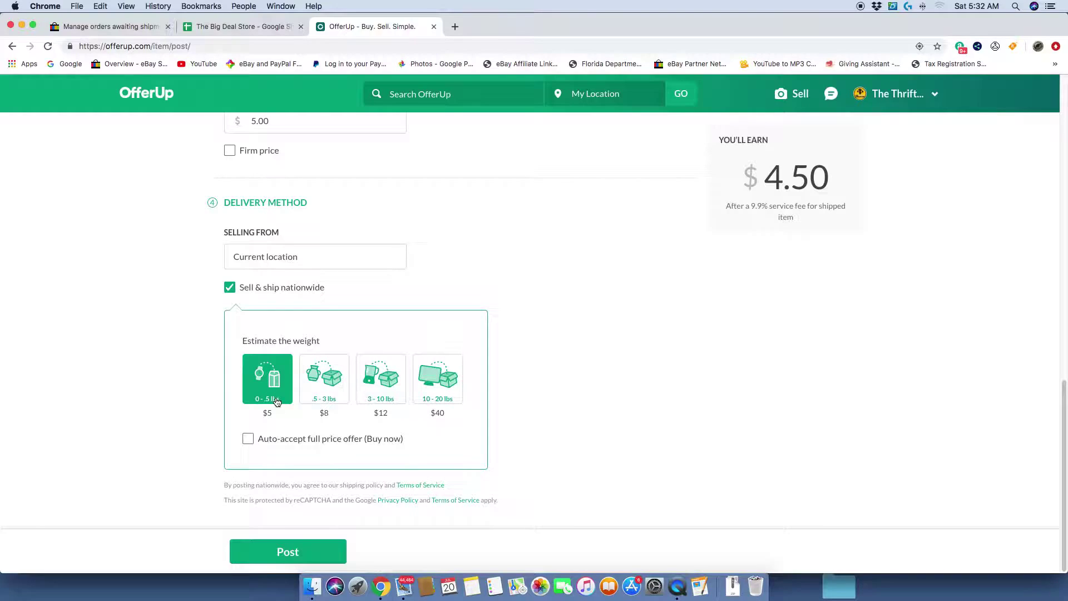
- Enable auto-accept for full-price offers and post the Pokemon Necklace listing
click(248, 439)
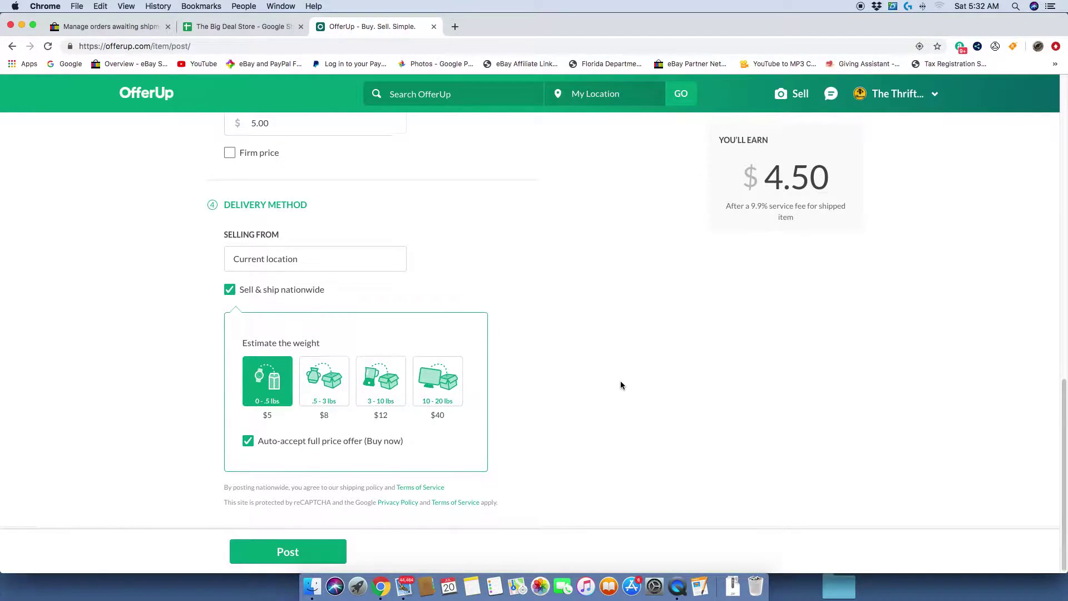
scroll(620, 380, up, 5)
scroll(621, 384, up, 18)
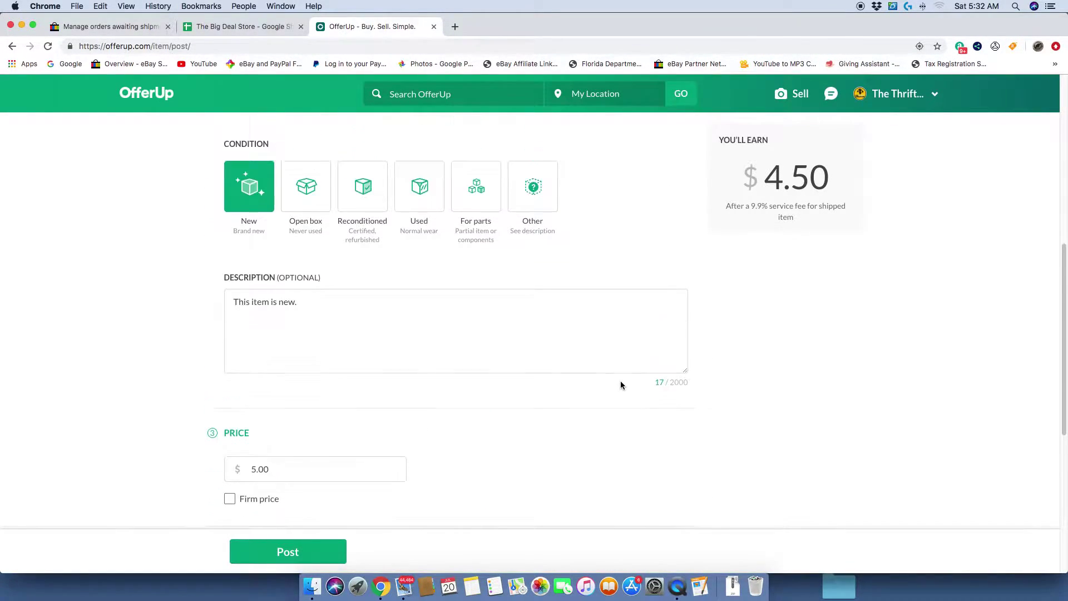
scroll(621, 384, down, 8)
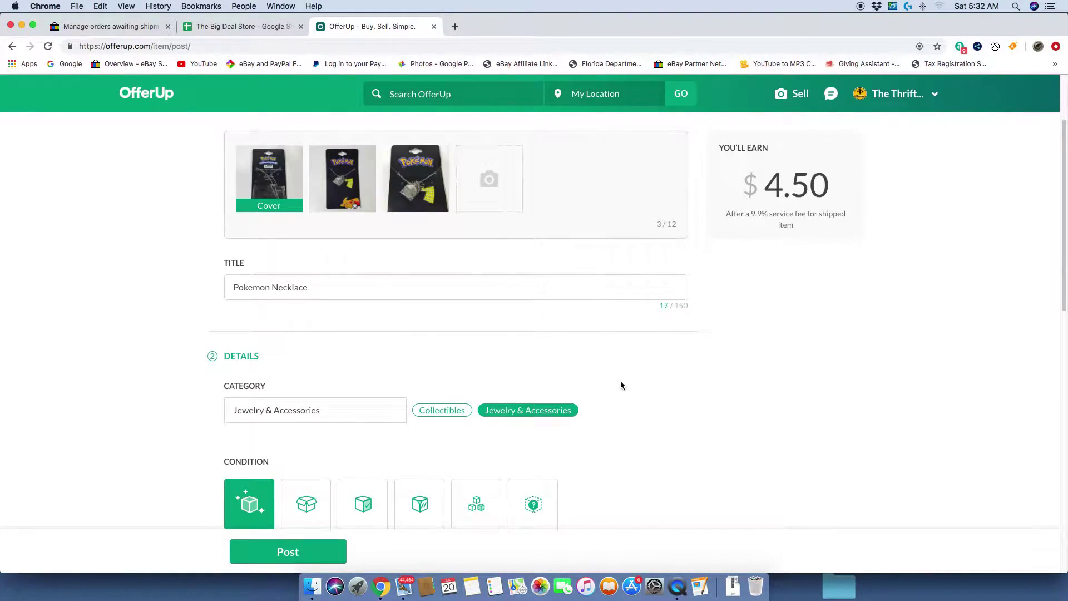
scroll(621, 384, up, 8)
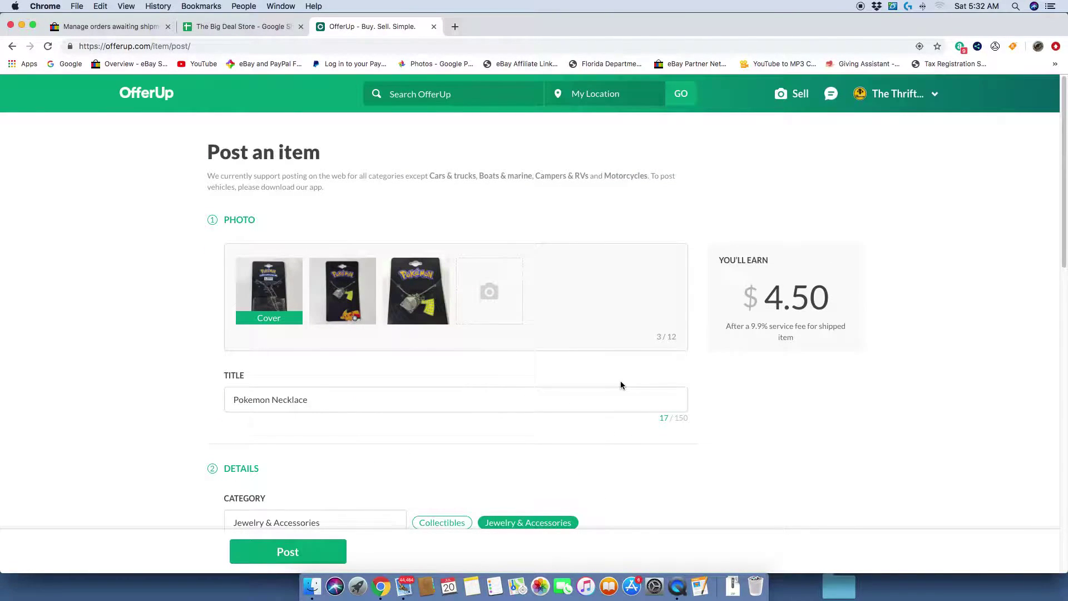
scroll(621, 384, down, 20)
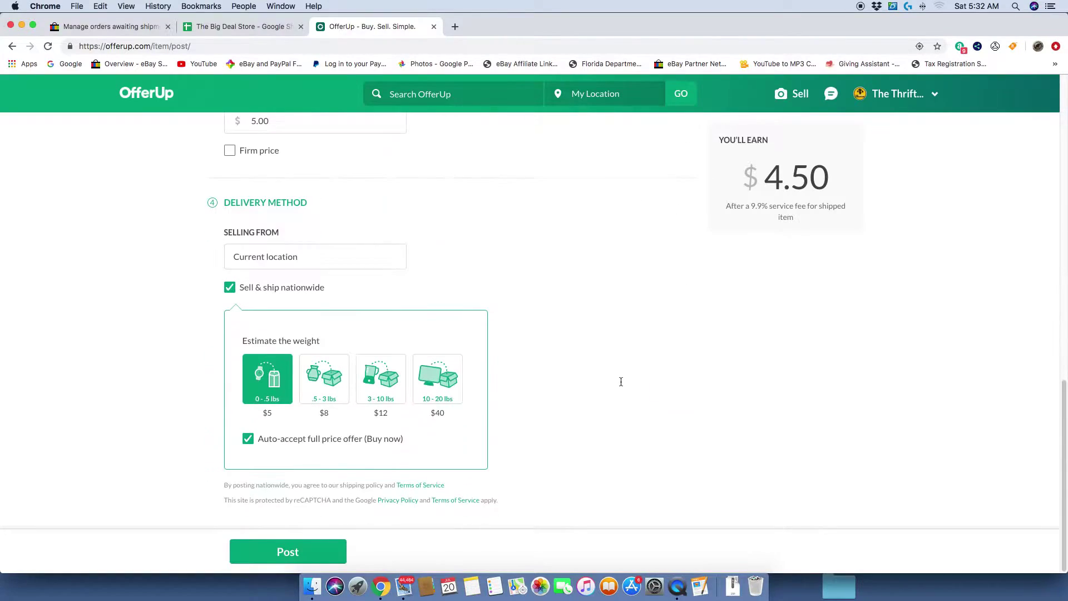
click(343, 543)
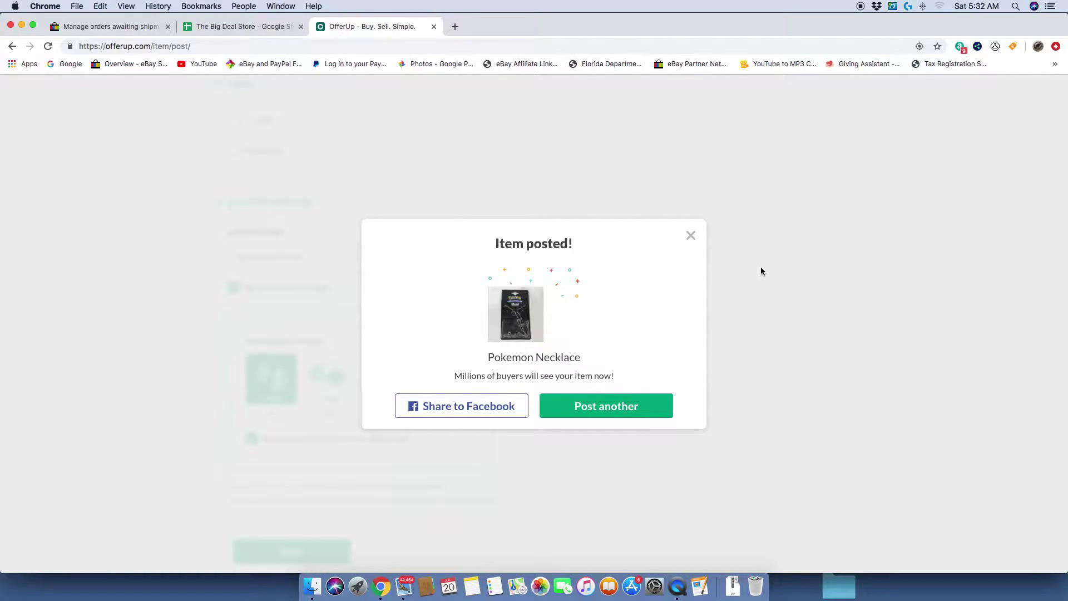
- Close the 'Item posted!' confirmation to view the $5 Pokemon Necklace item page
click(691, 236)
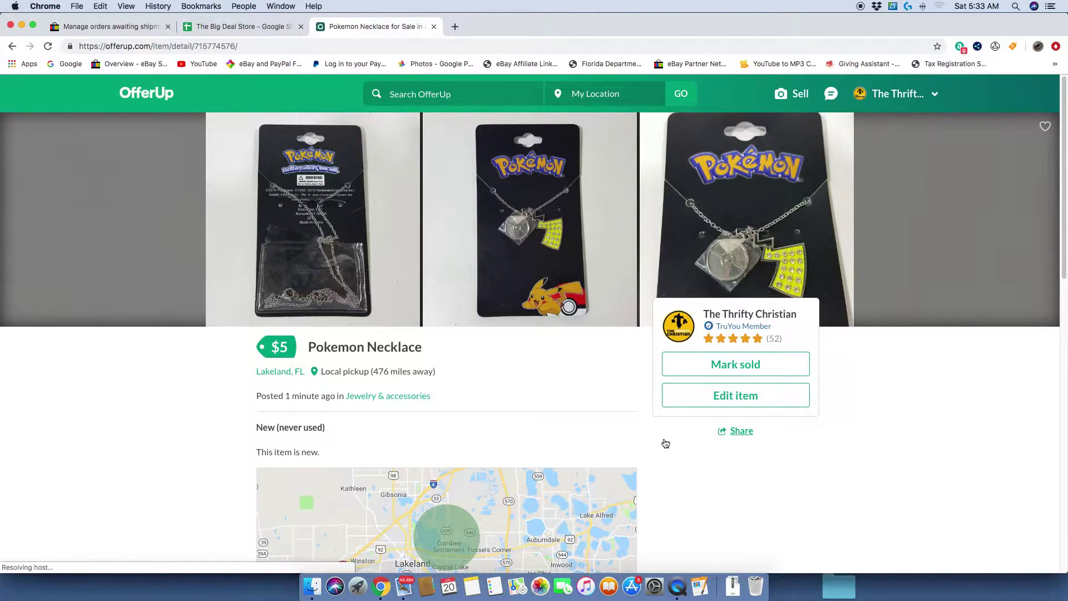
scroll(523, 431, down, 5)
scroll(524, 434, up, 5)
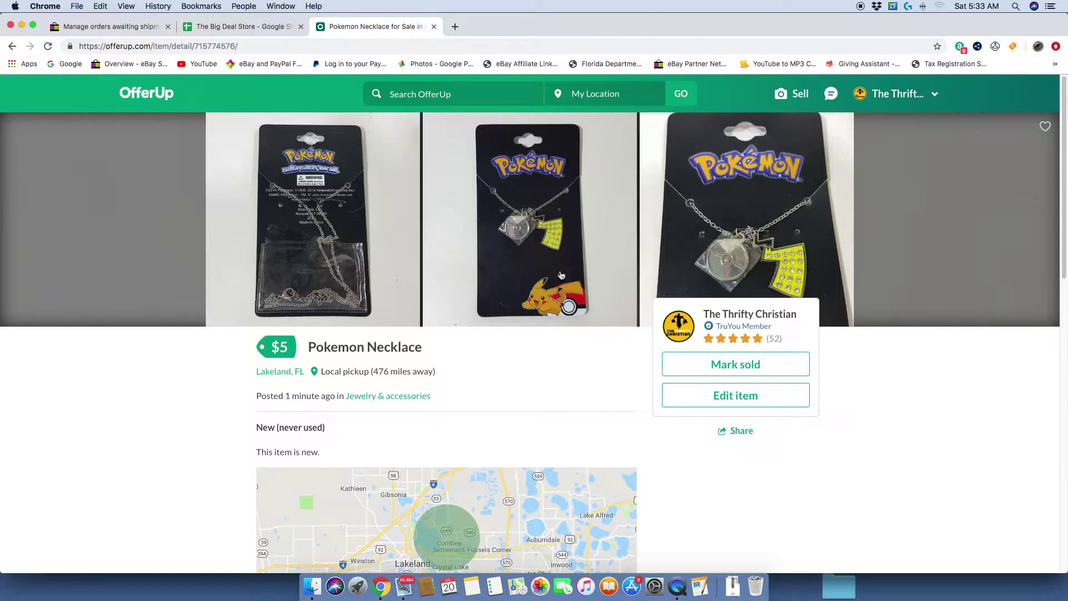
scroll(559, 401, down, 8)
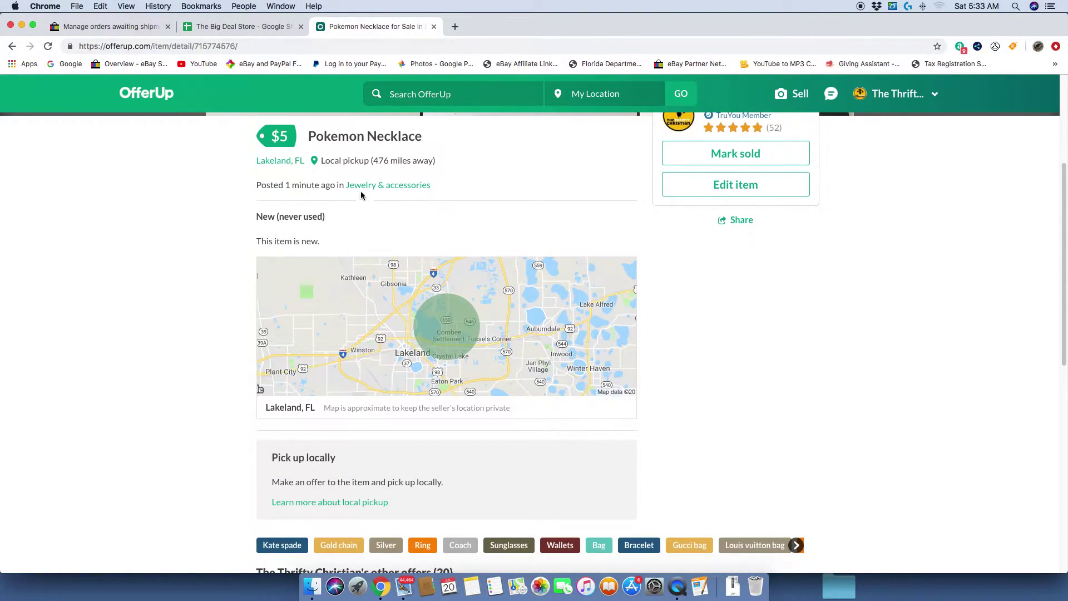
scroll(363, 228, down, 3)
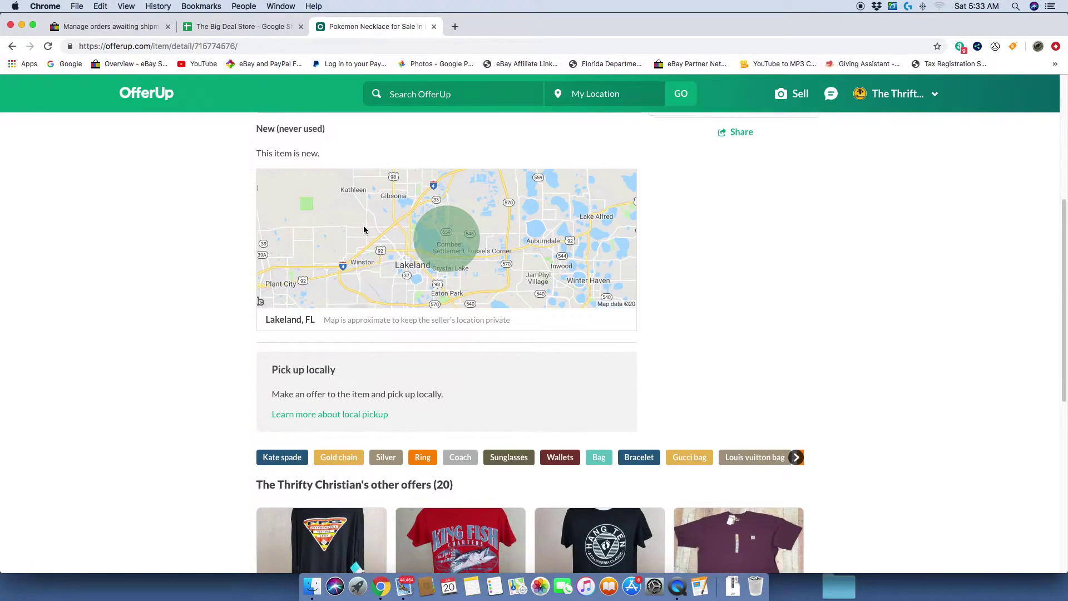
scroll(336, 213, up, 4)
scroll(345, 264, down, 18)
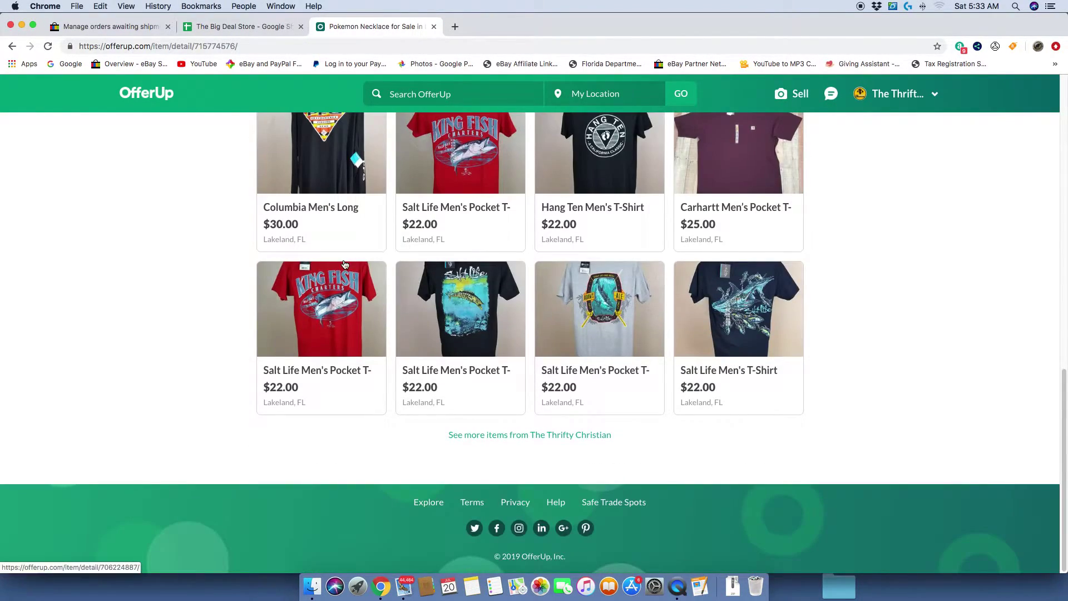
scroll(343, 265, up, 4)
scroll(342, 266, down, 2)
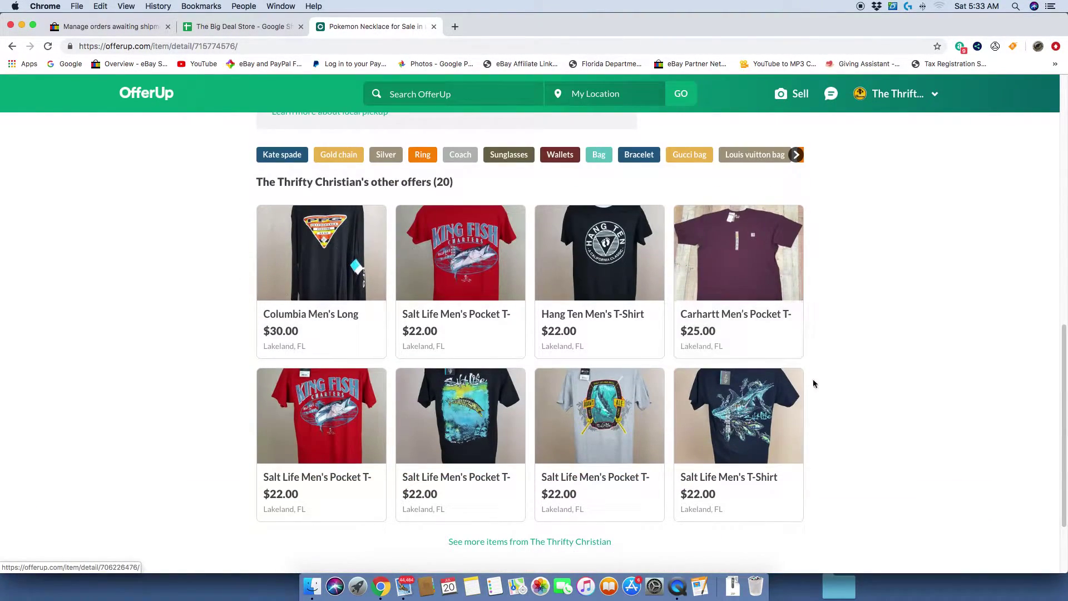
scroll(532, 378, up, 15)
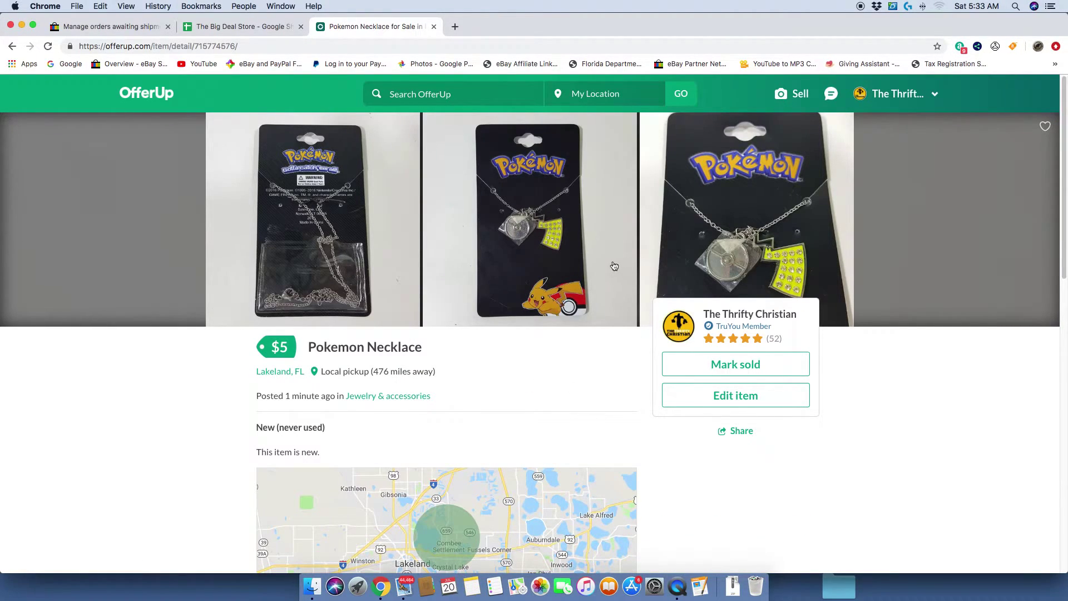